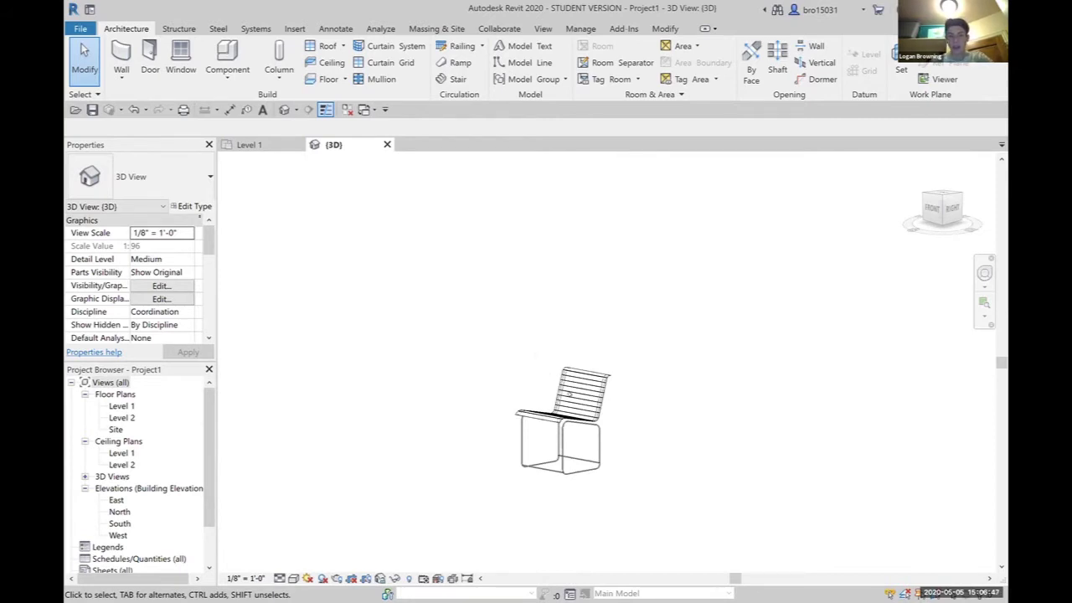
pyautogui.click(587, 394)
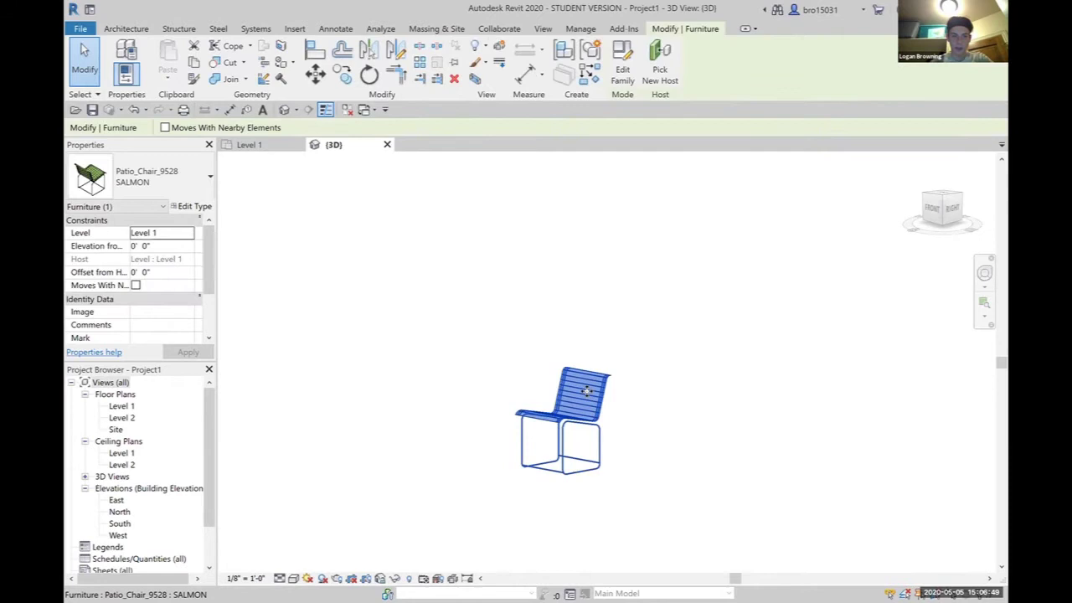
pyautogui.click(193, 207)
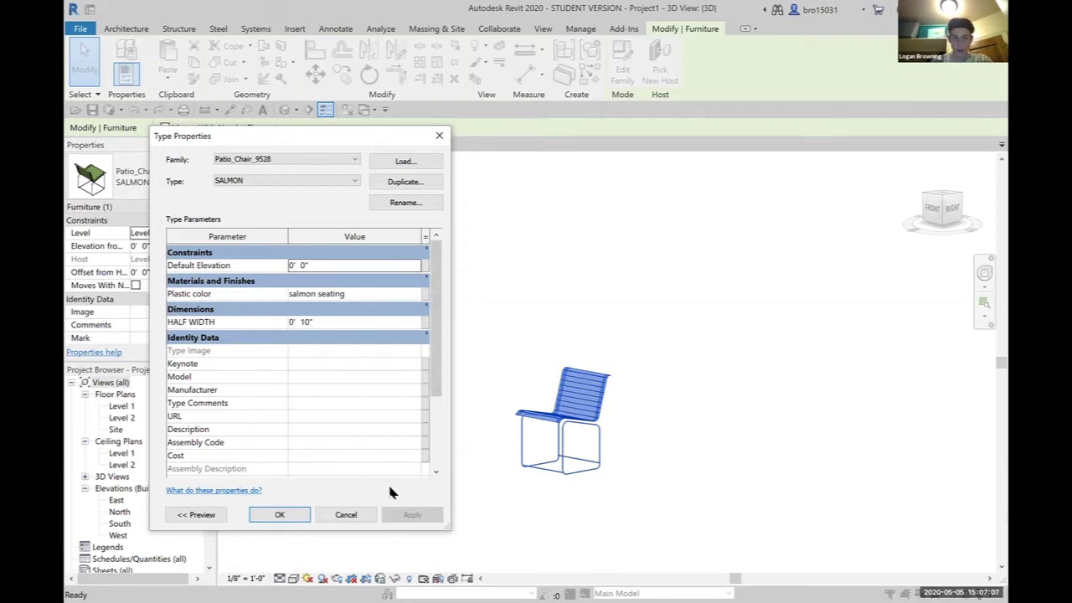
# Open Patio_Chair_9528 in the Family Editor and select the seat slats and right leg frame
pyautogui.click(363, 518)
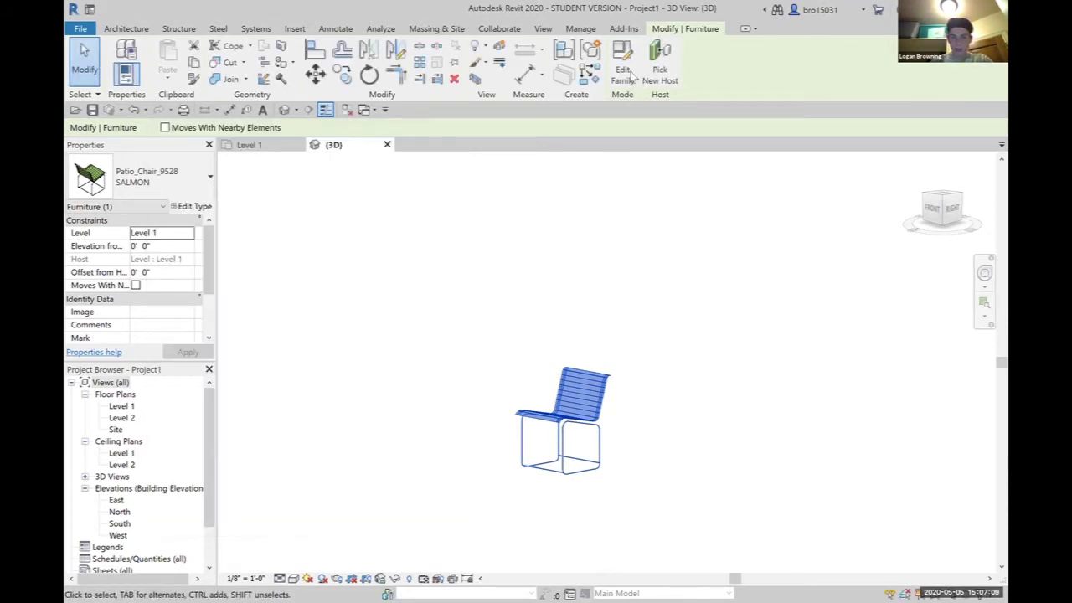
pyautogui.click(623, 70)
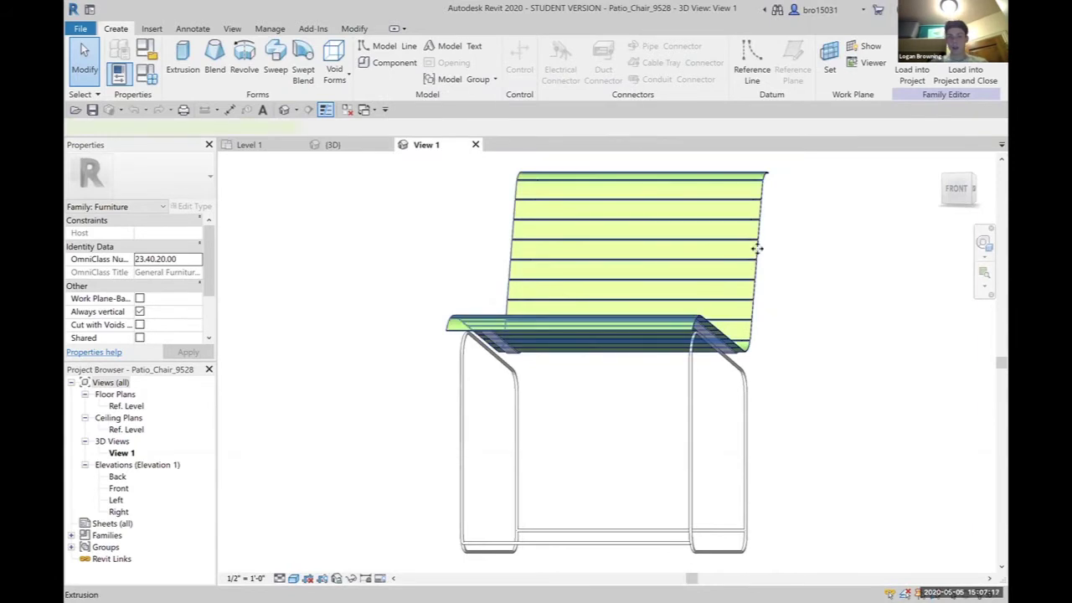
pyautogui.click(758, 256)
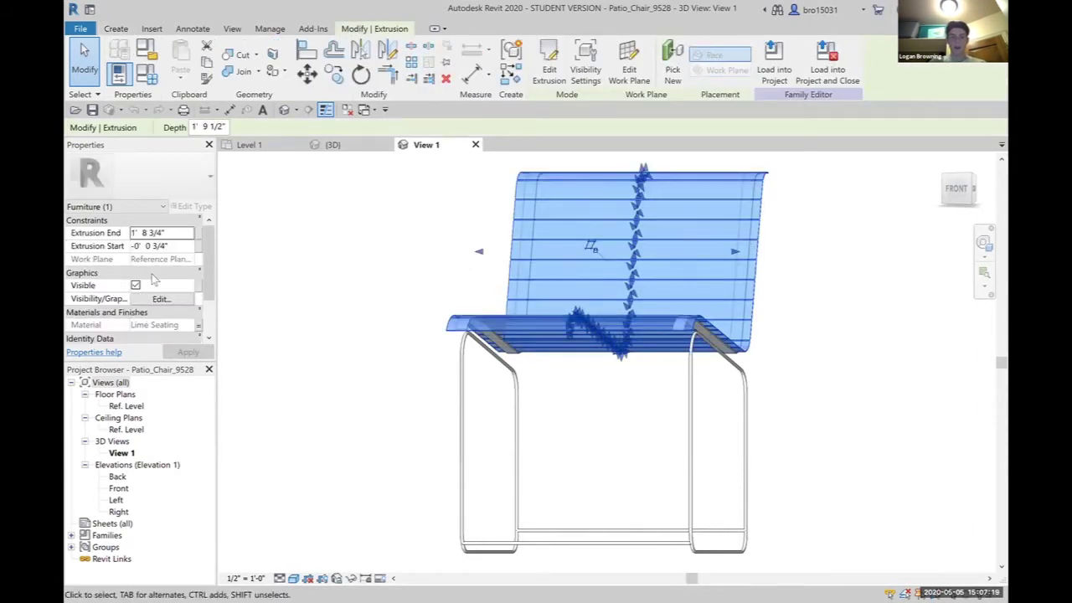
pyautogui.scroll(-1, 149, 280)
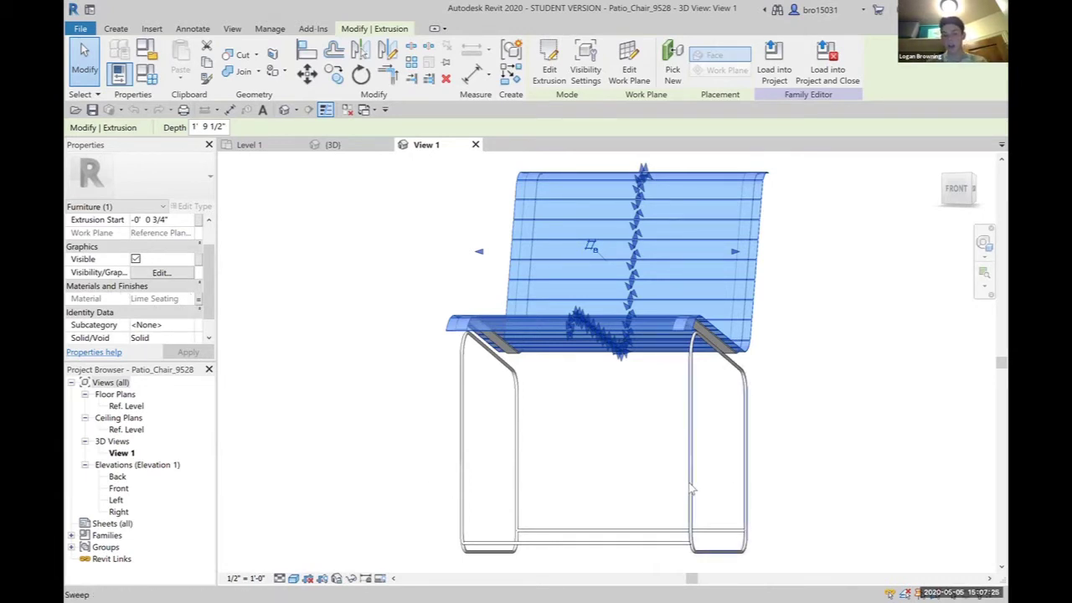
pyautogui.click(918, 435)
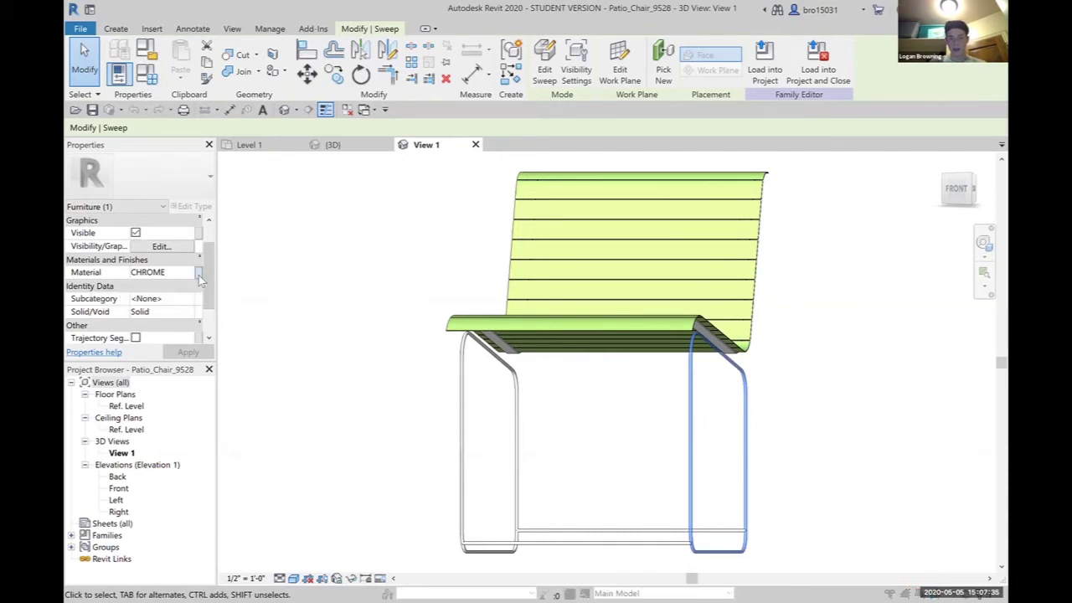
# Link the right leg frame's material to a new family parameter named Metal Frame
pyautogui.click(199, 275)
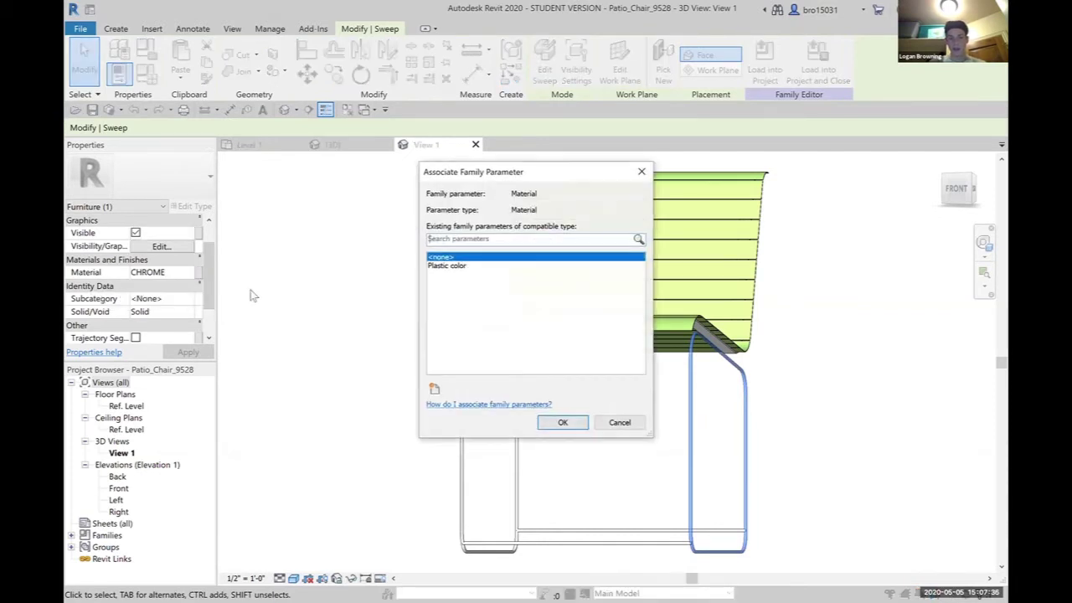
pyautogui.click(434, 389)
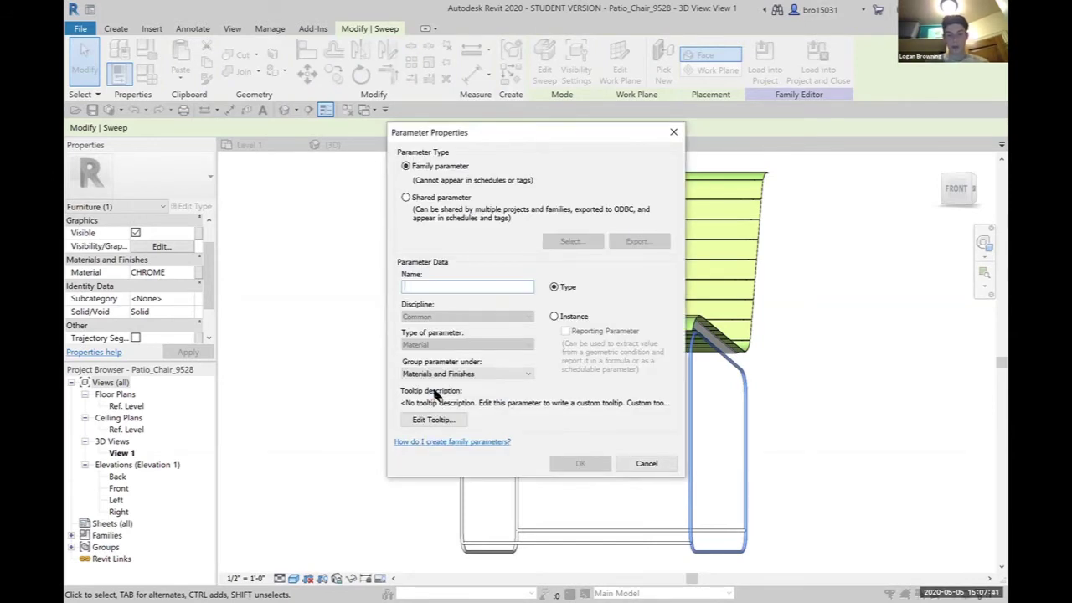
pyautogui.write('Metal Frame')
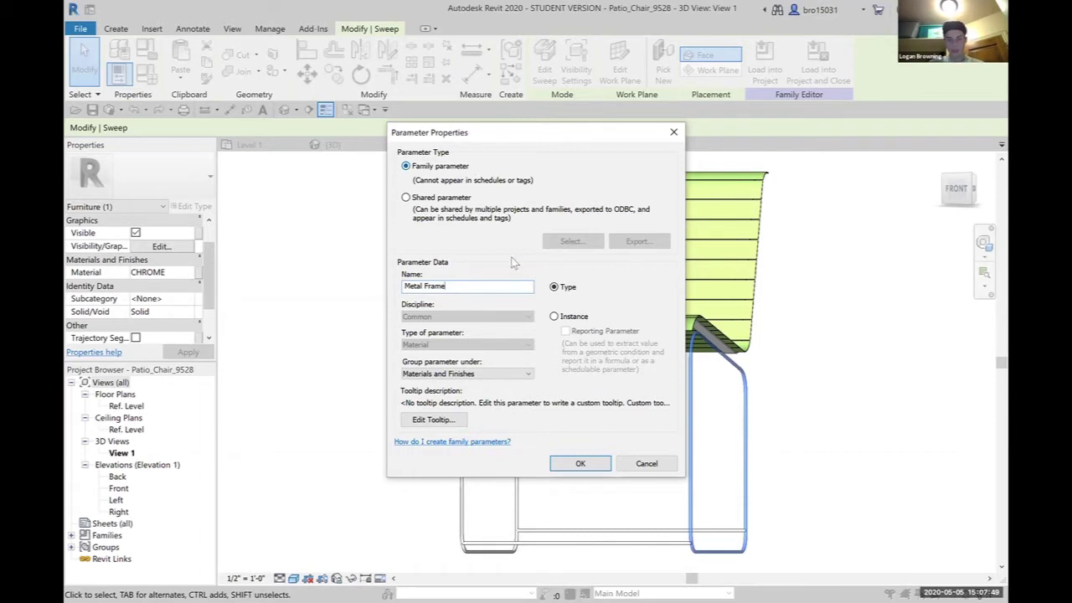
pyautogui.press('Return')
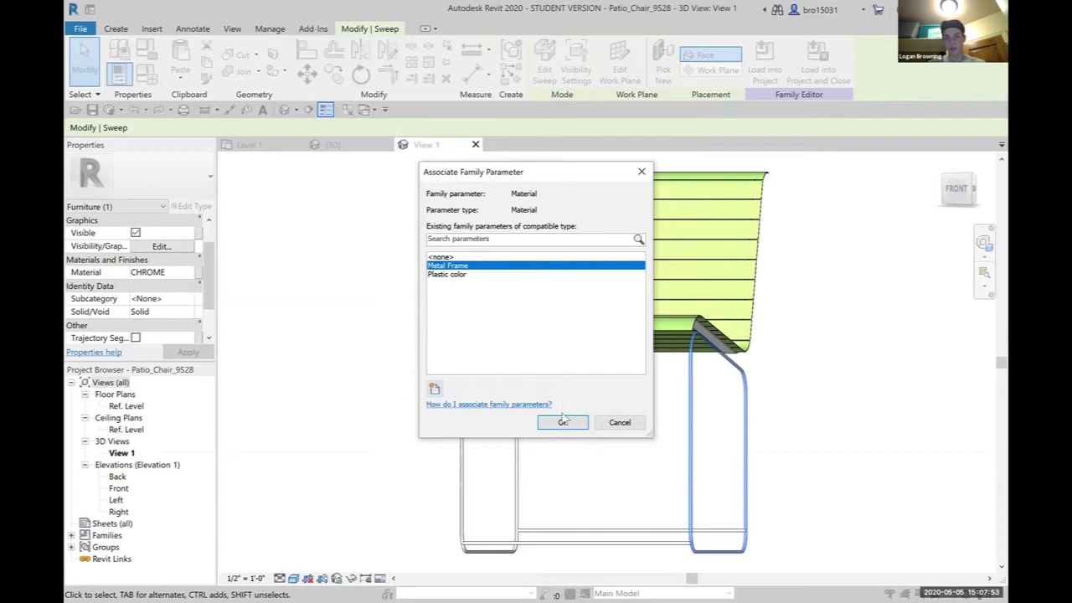
pyautogui.click(562, 422)
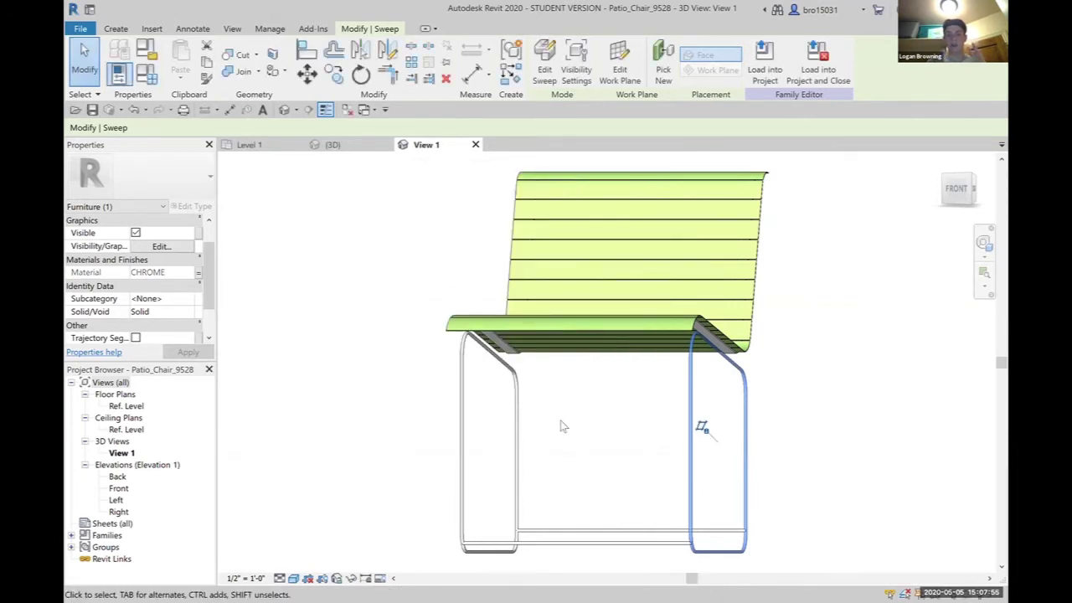
# Link the left leg frame's material to the Metal Frame parameter
pyautogui.click(801, 406)
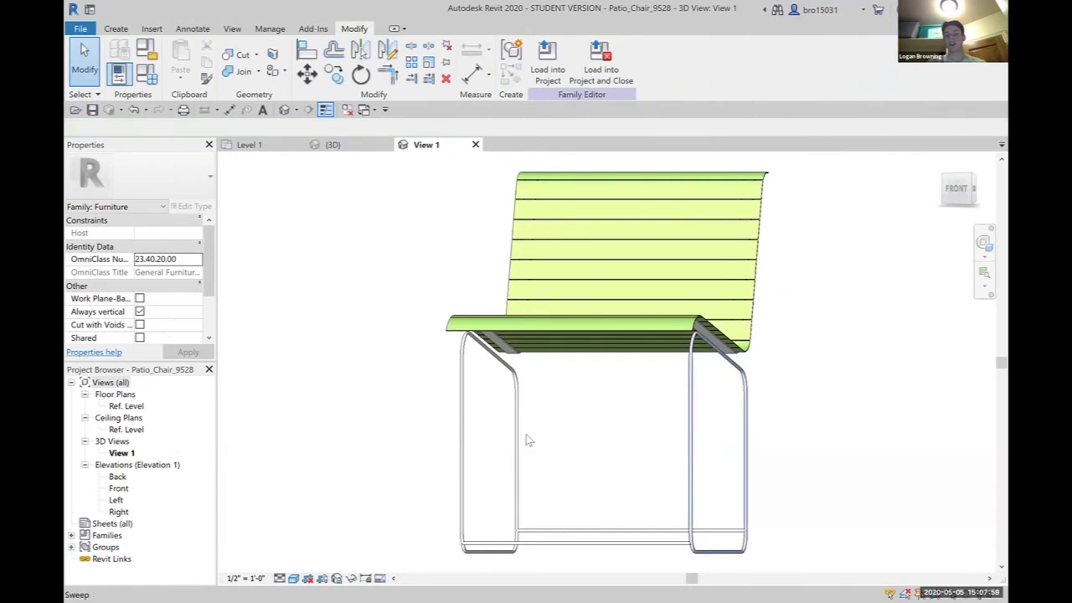
pyautogui.click(470, 427)
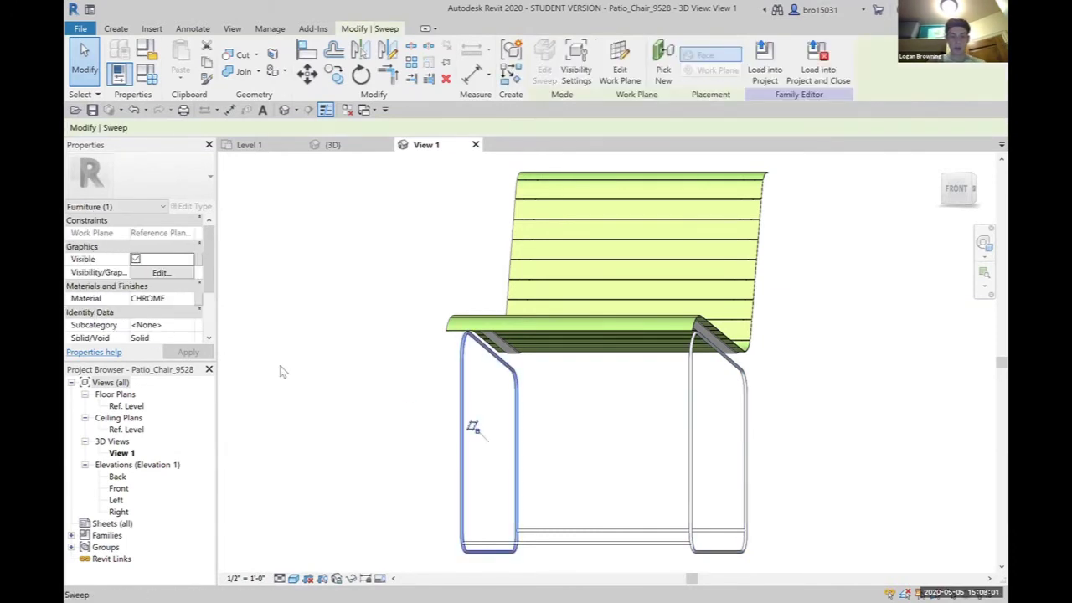
pyautogui.click(200, 302)
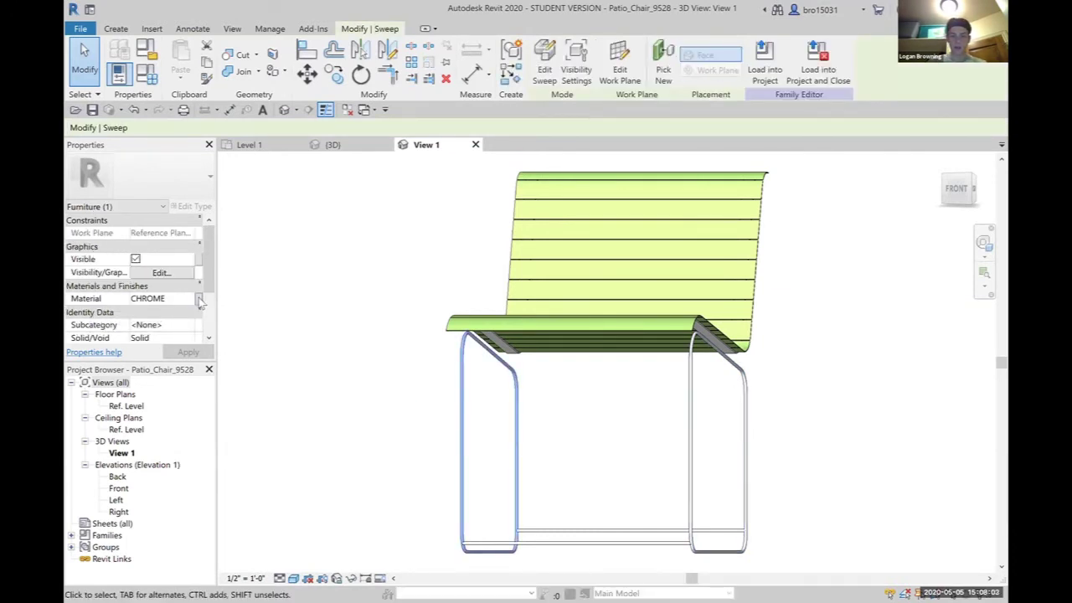
pyautogui.click(200, 301)
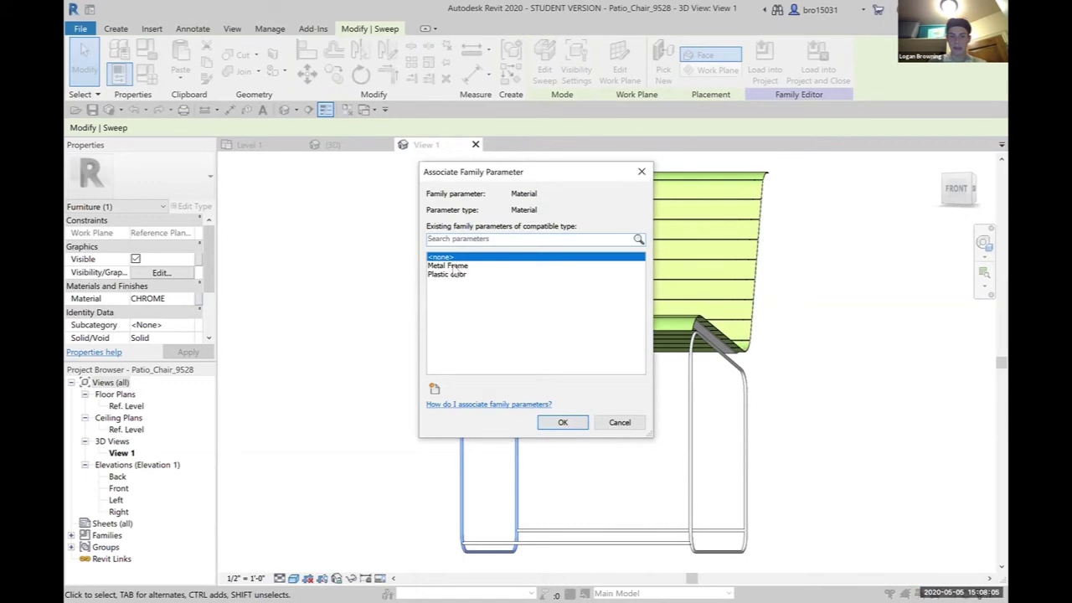
pyautogui.click(455, 265)
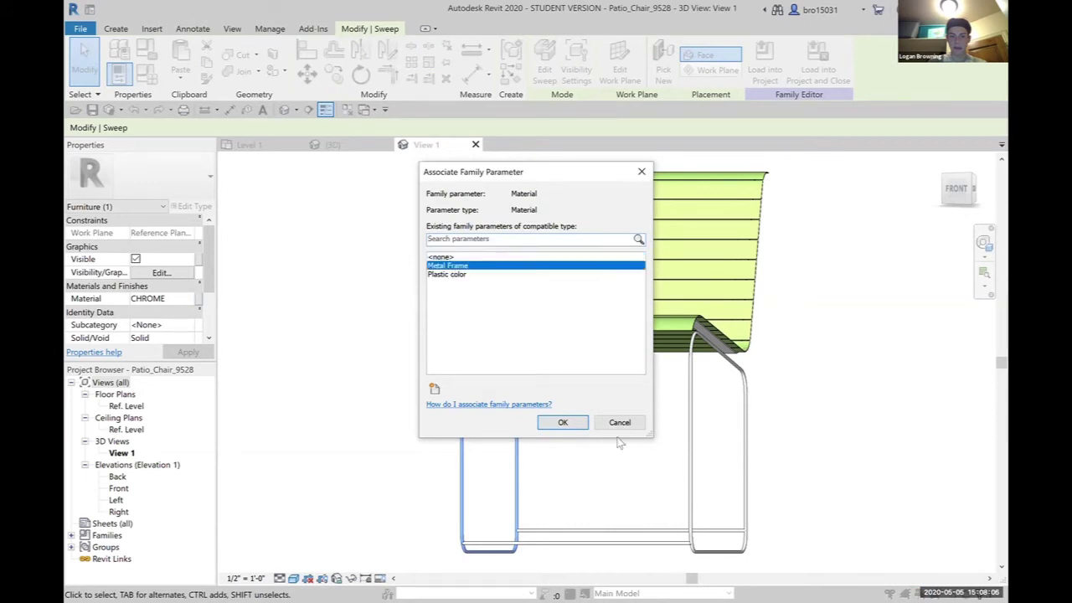
pyautogui.click(562, 422)
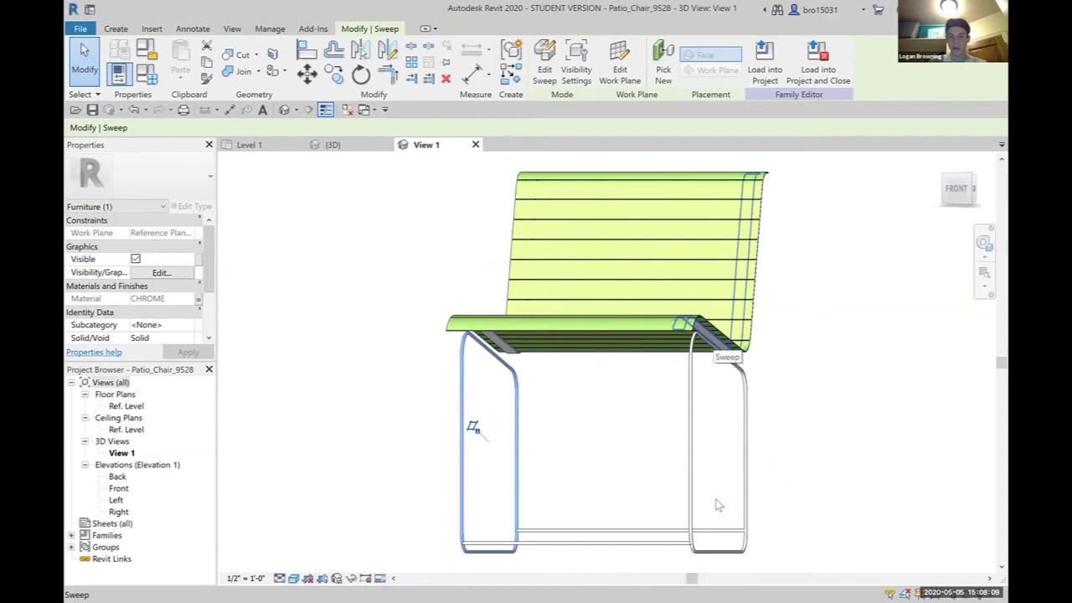
# Link the lower crossbars' material to the Metal Frame parameter
pyautogui.moveTo(625, 557); pyautogui.dragTo(583, 473)
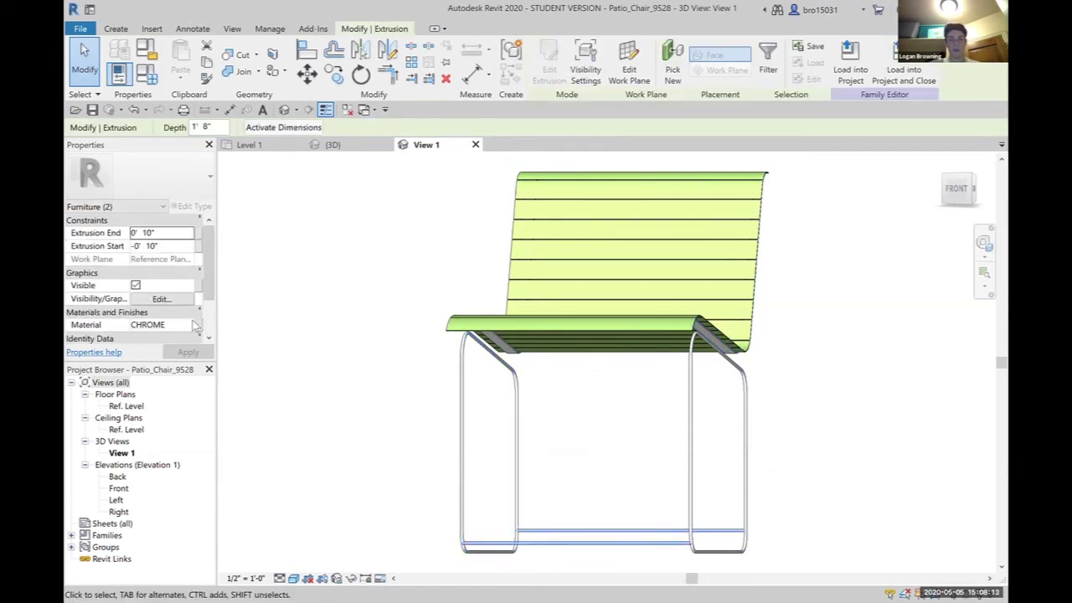
pyautogui.click(198, 327)
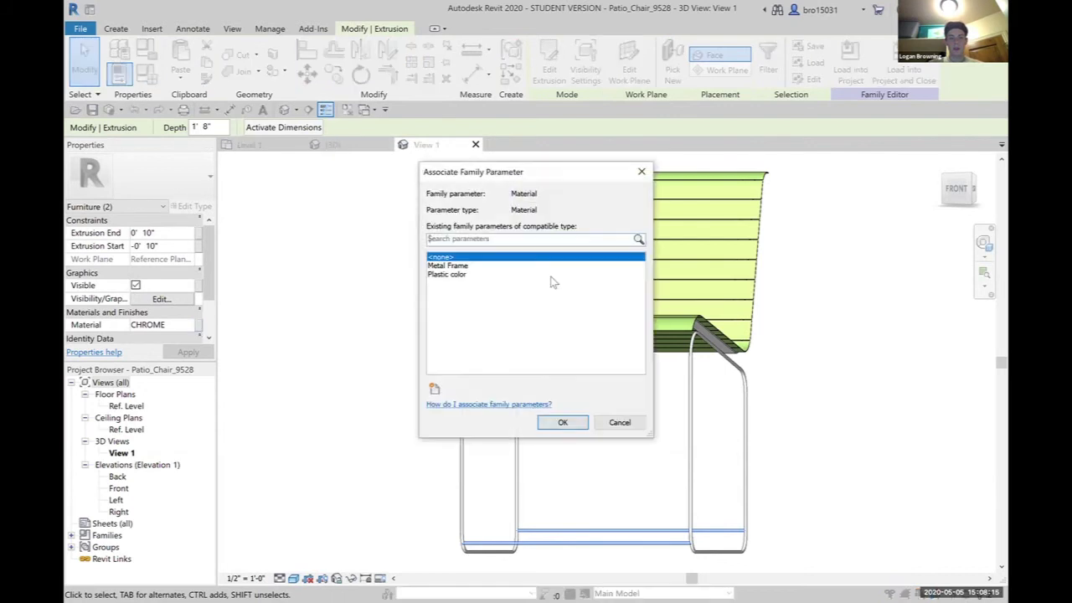
pyautogui.click(490, 273)
pyautogui.click(489, 265)
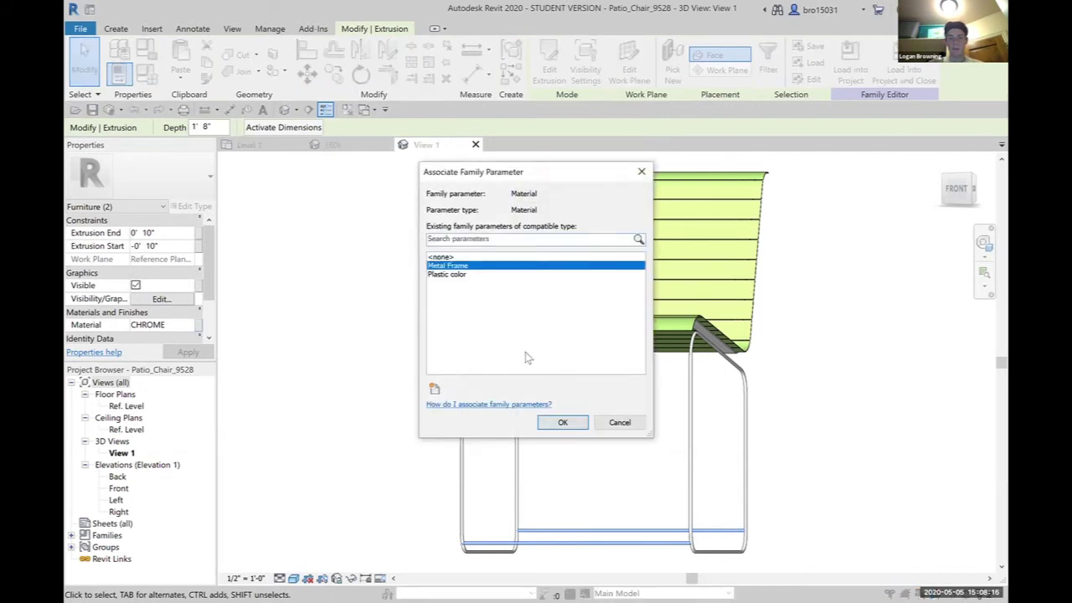
pyautogui.click(562, 422)
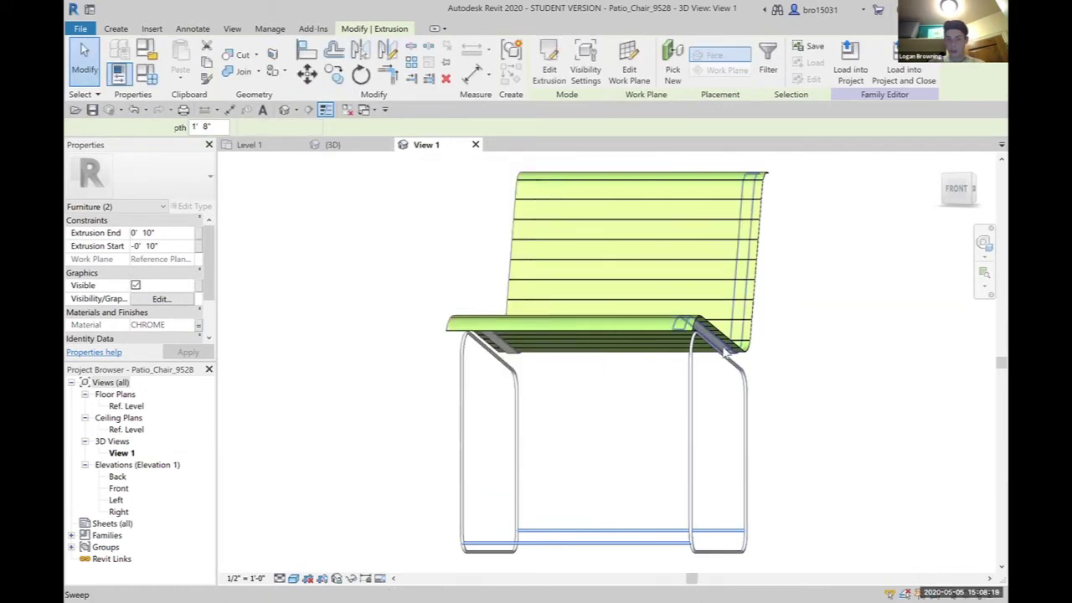
# Link the two remaining frame sweeps' material to Metal Frame, then clear the selection
pyautogui.click(725, 353)
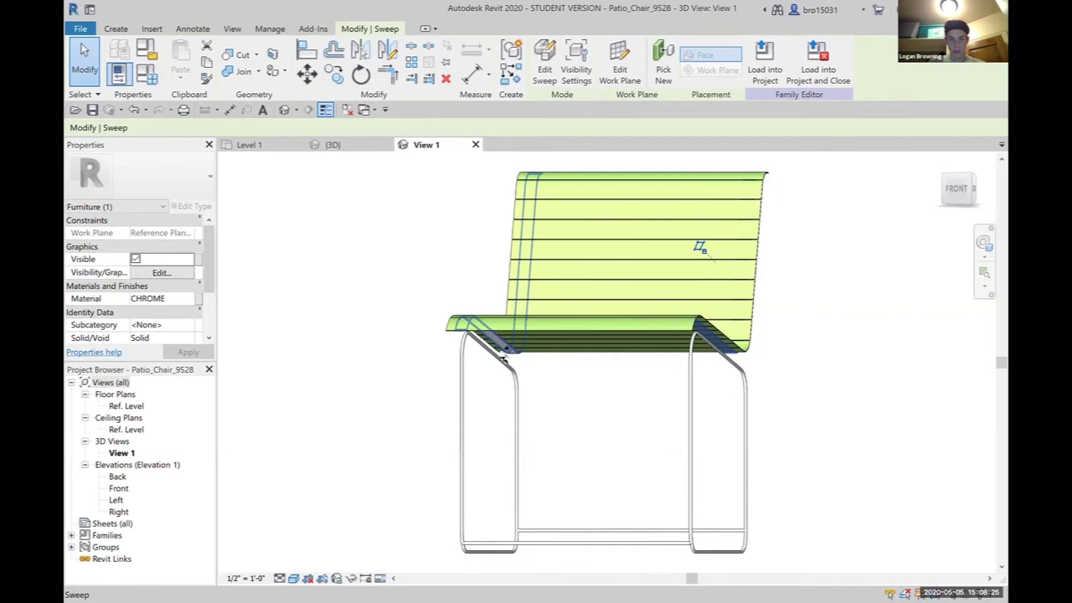
pyautogui.keyDown('ctrl'); pyautogui.click(506, 353); pyautogui.keyUp('ctrl')
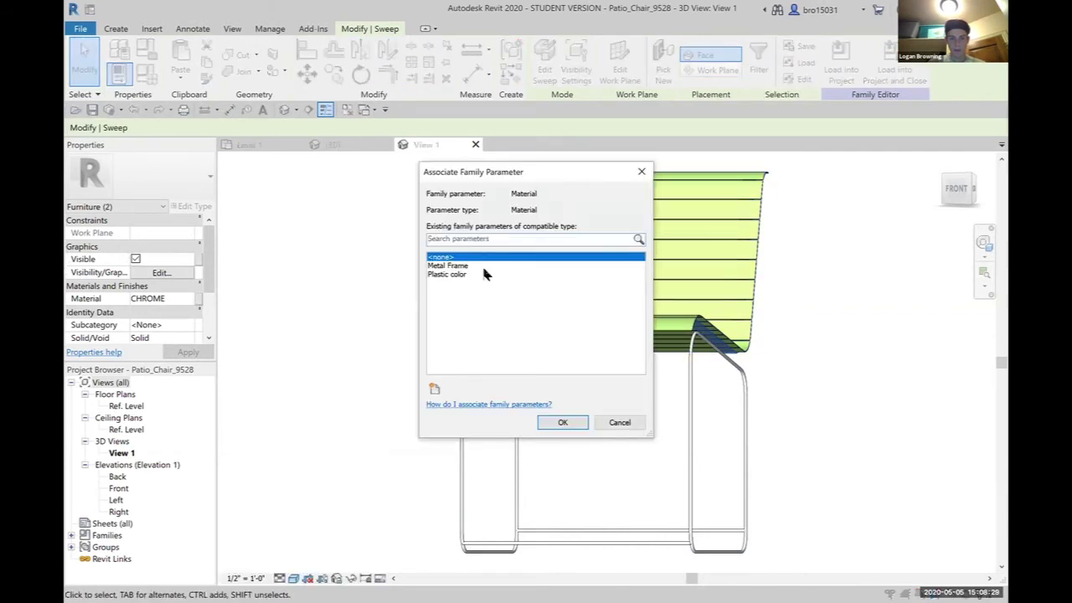
pyautogui.click(481, 266)
pyautogui.click(561, 422)
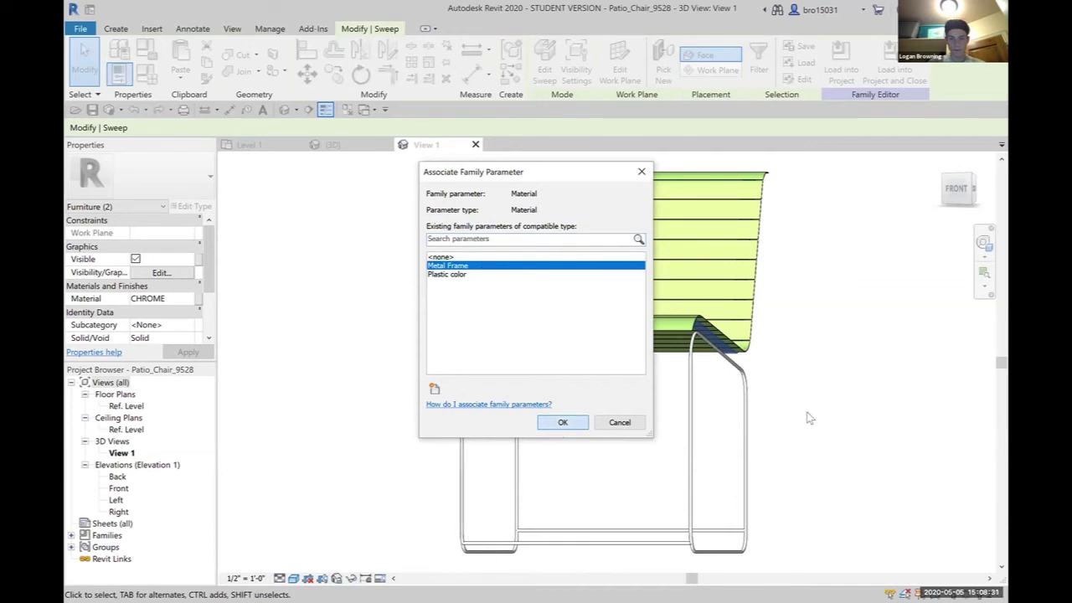
pyautogui.click(812, 418)
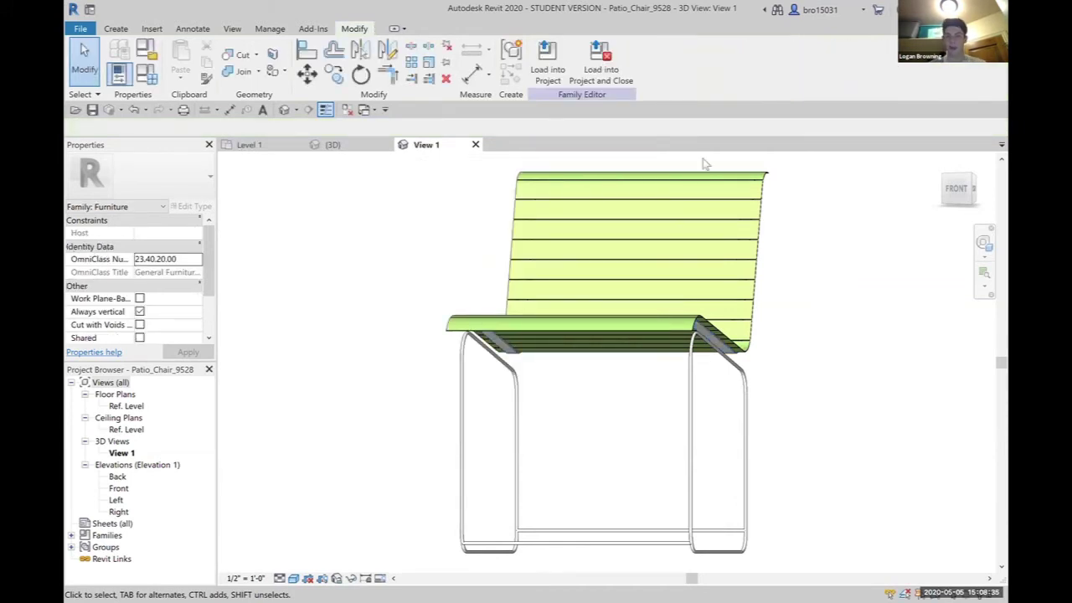
# Load the unsaved chair family into Project1, overwriting the existing Patio_Chair_9528 version
pyautogui.click(619, 82)
pyautogui.click(568, 319)
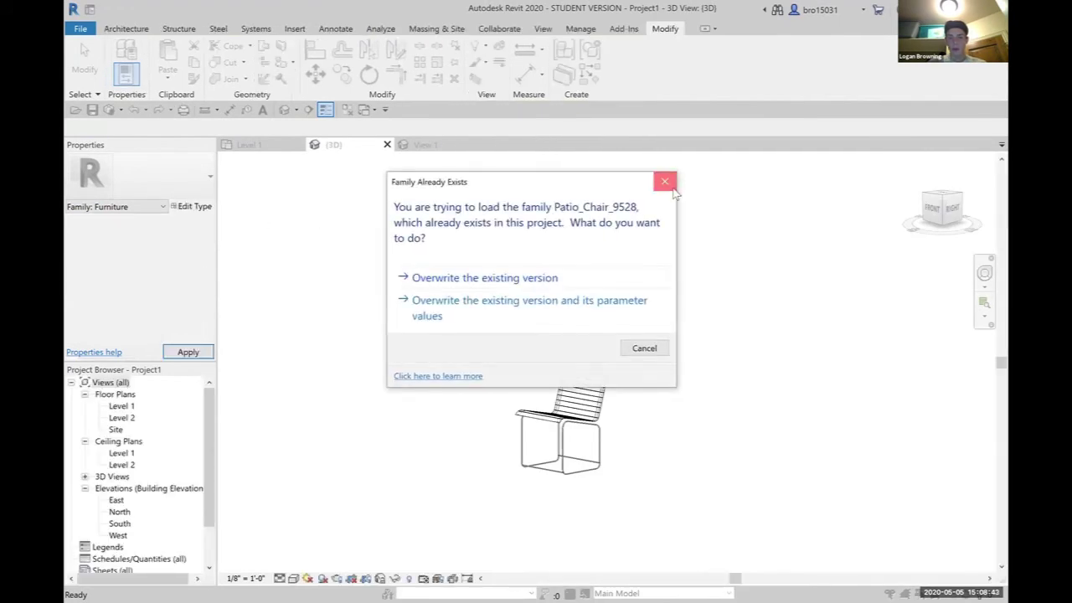
pyautogui.click(615, 302)
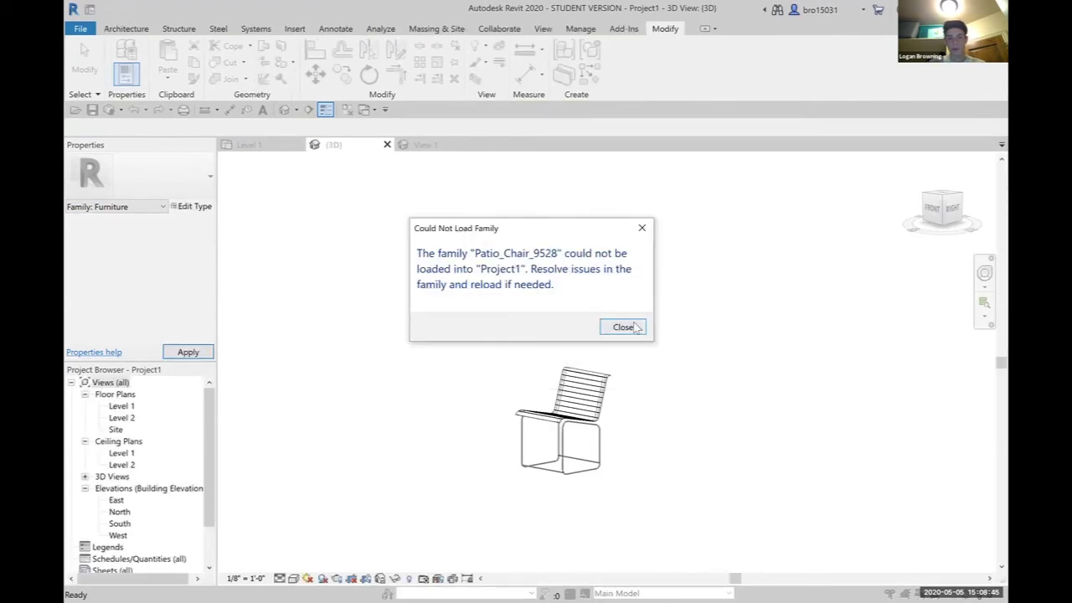
pyautogui.click(634, 327)
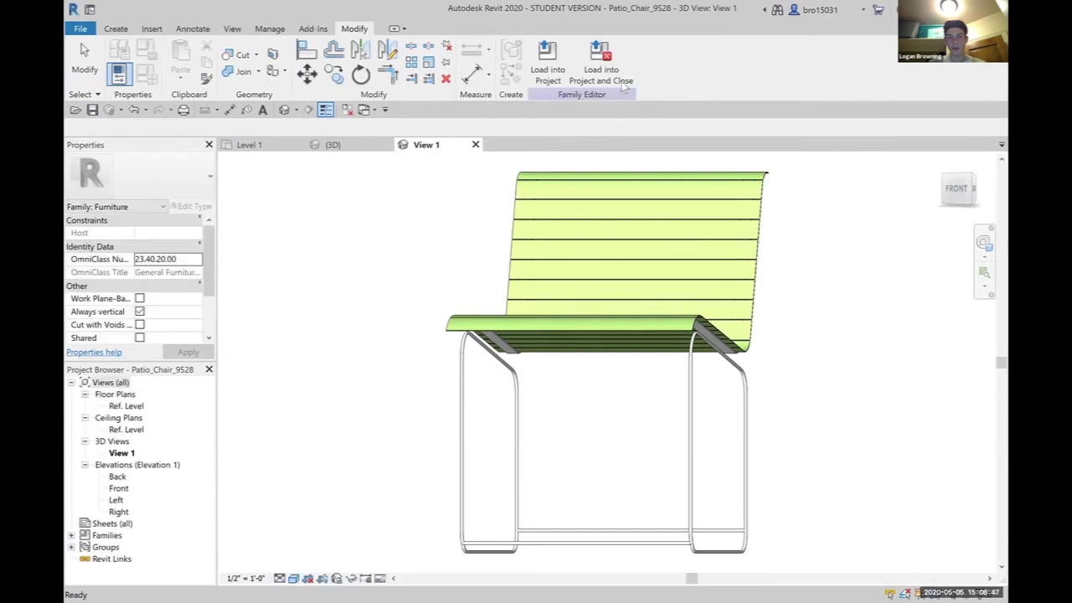
pyautogui.click(600, 67)
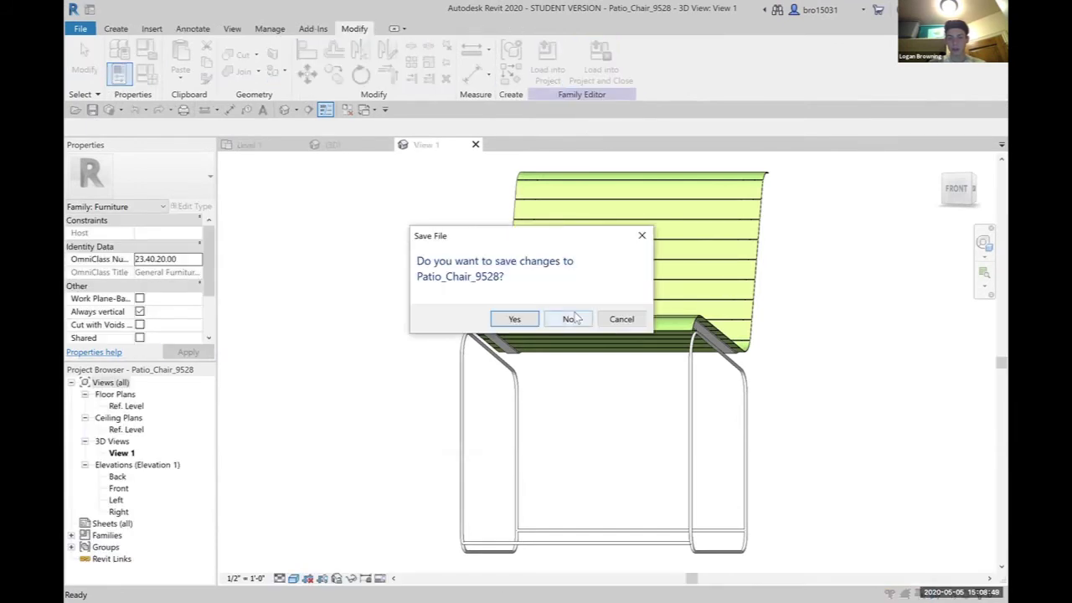
pyautogui.click(577, 318)
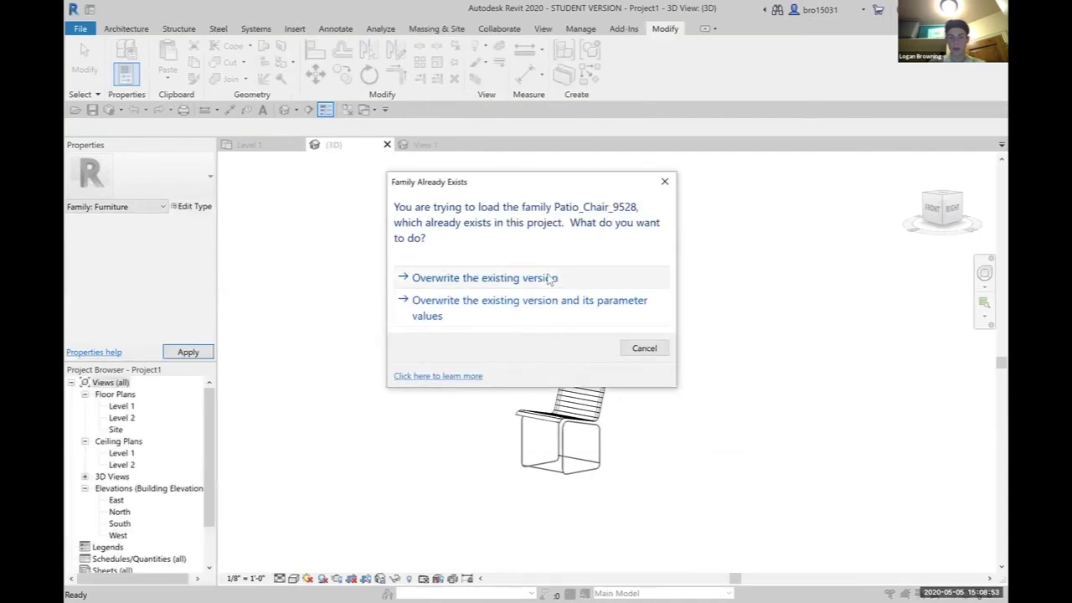
pyautogui.click(548, 276)
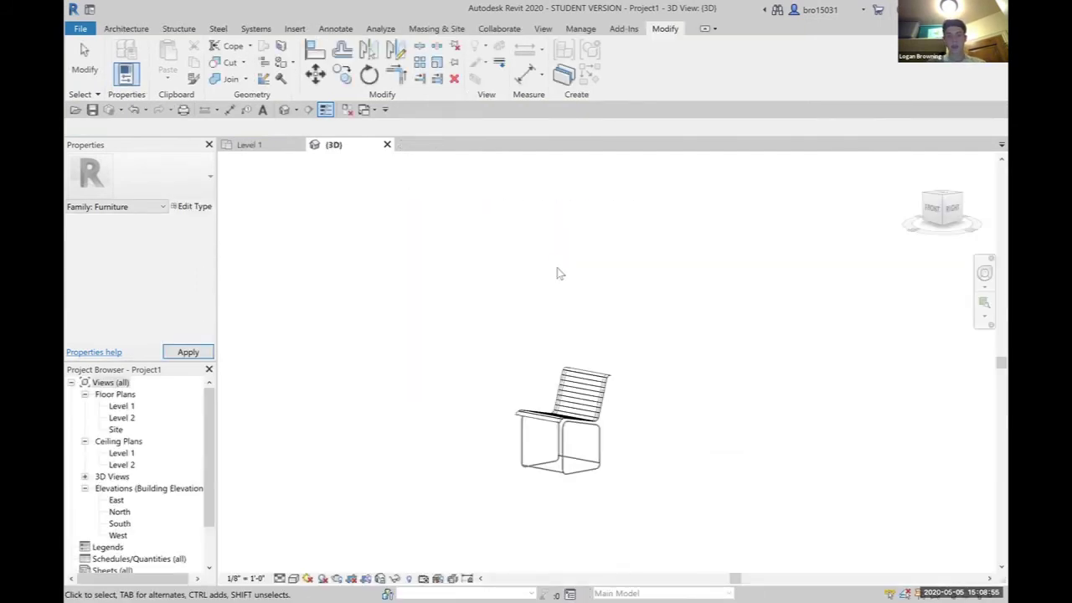
# Set the chair type's Metal Frame to Carpet (1) and Plastic color to sky blue seating
pyautogui.click(608, 390)
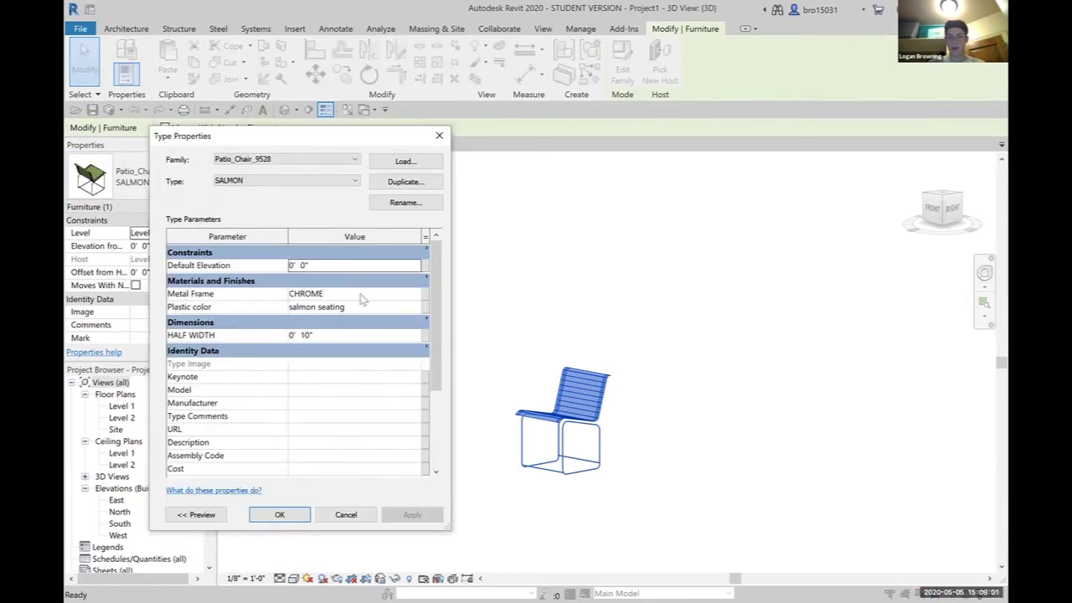
pyautogui.click(418, 296)
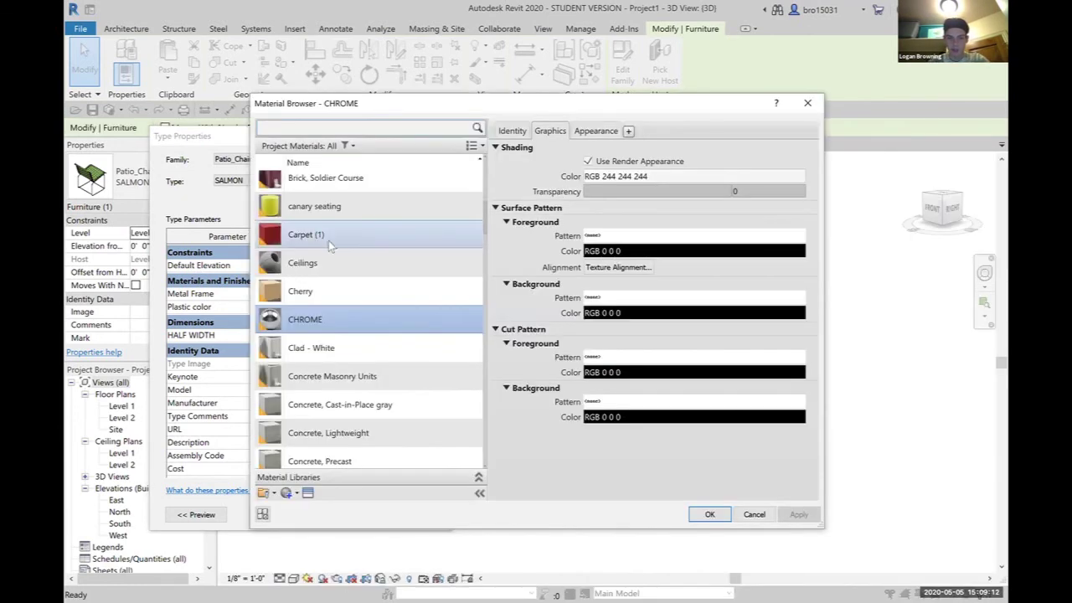
pyautogui.click(332, 238)
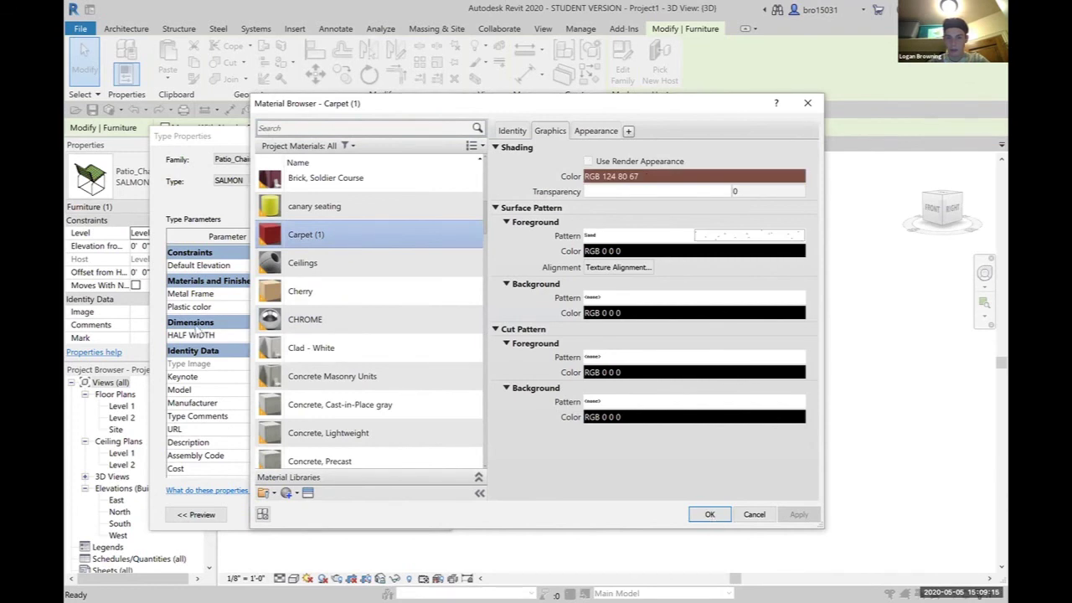
pyautogui.click(709, 514)
pyautogui.click(416, 307)
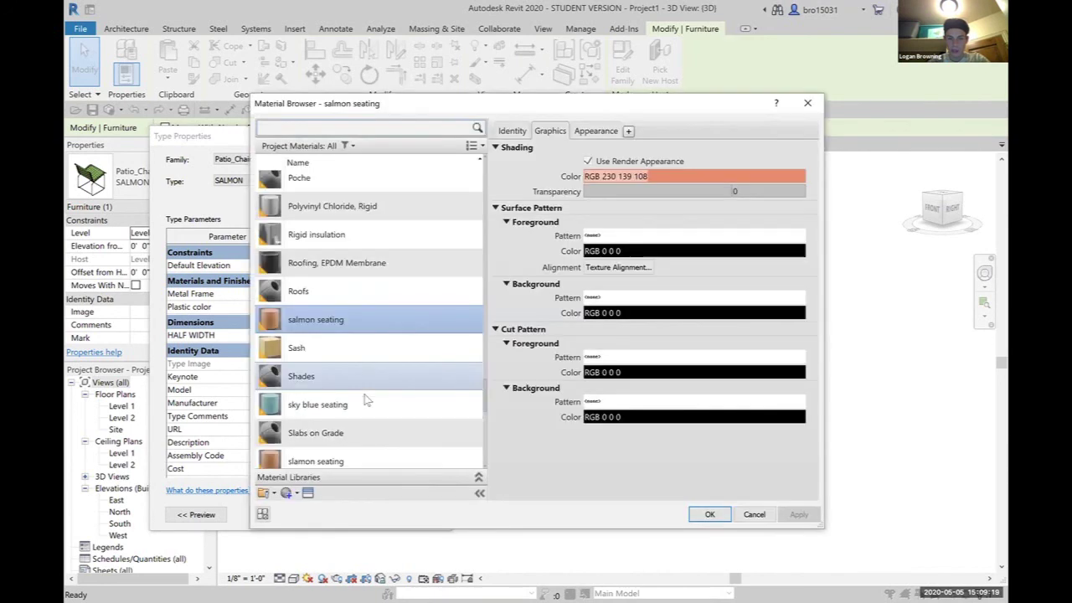
pyautogui.click(380, 404)
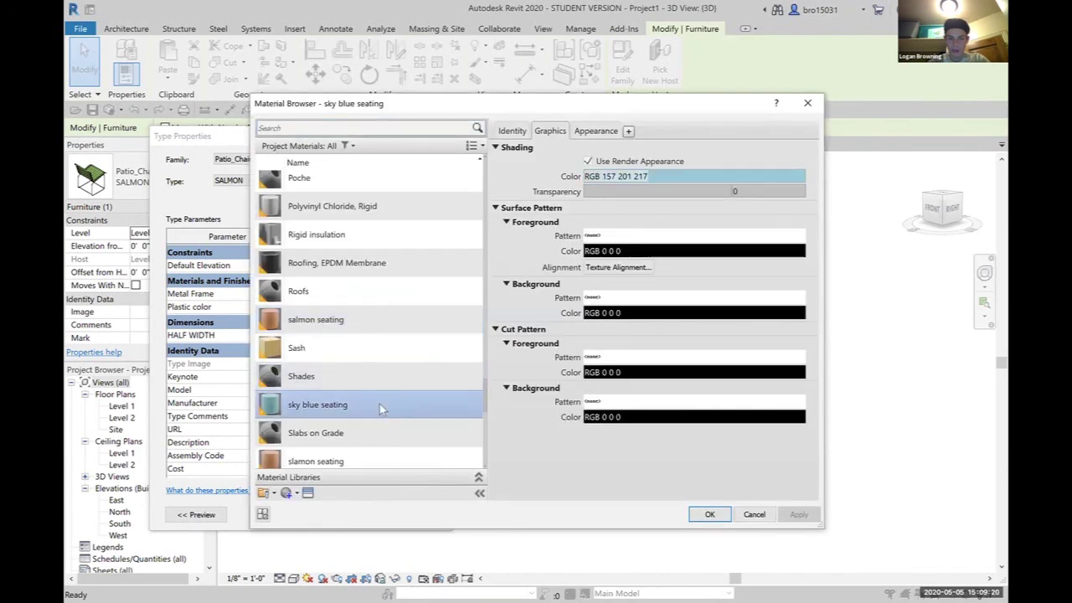
pyautogui.click(709, 514)
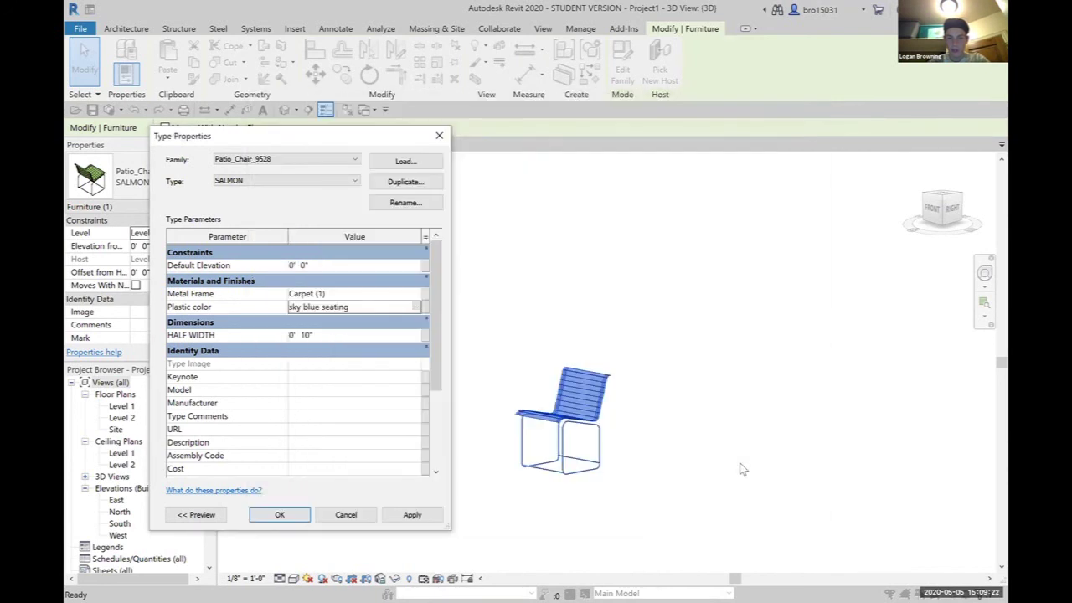
pyautogui.click(293, 578)
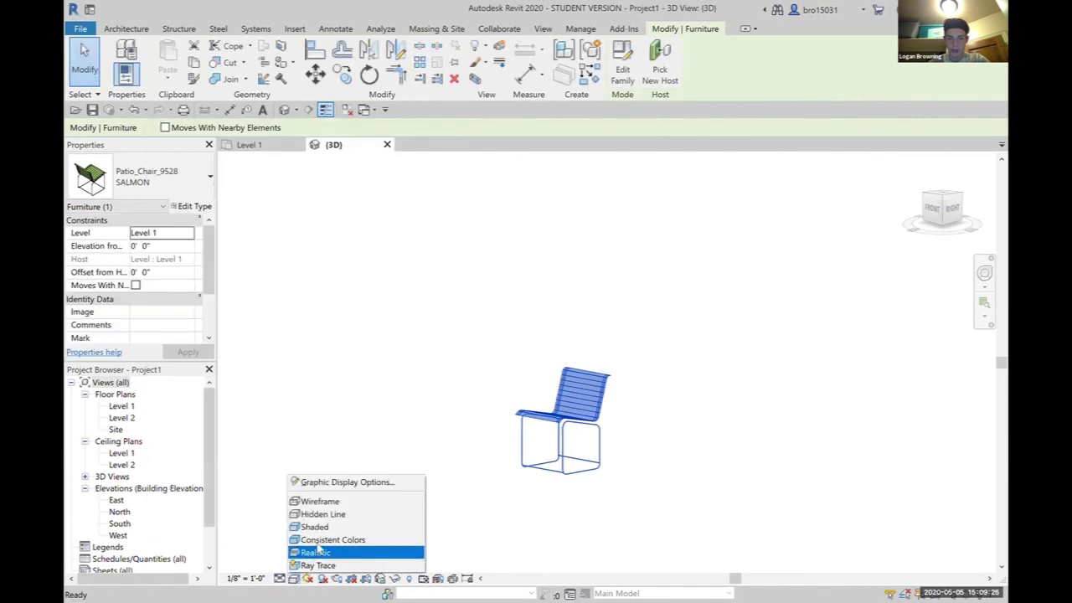
# Switch the 3D view to Realistic and deselect the chair to inspect its new colours
pyautogui.click(316, 551)
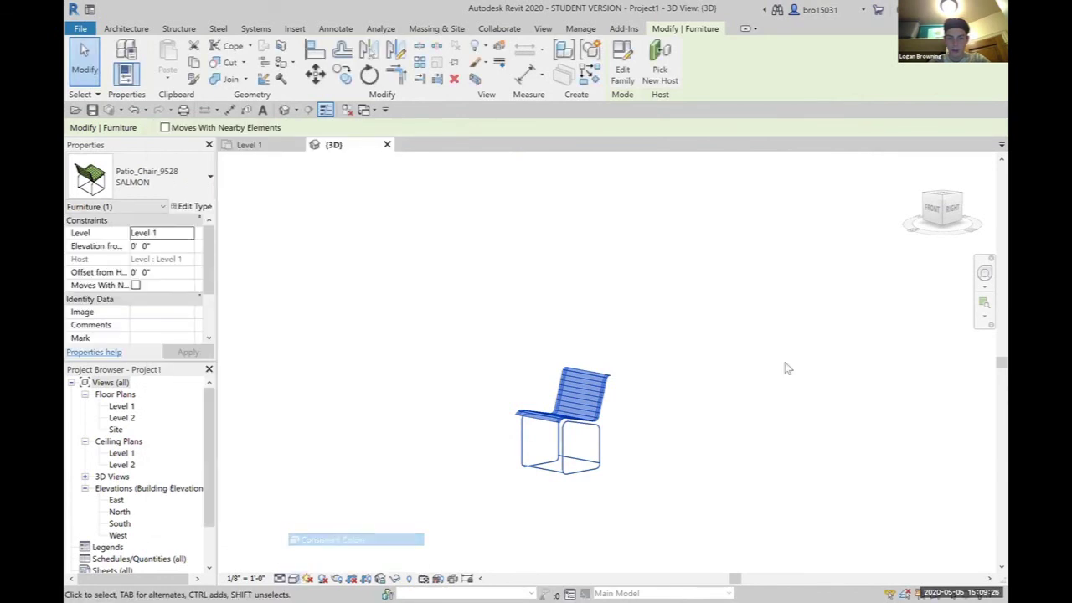
pyautogui.click(720, 421)
pyautogui.scroll(3, 523, 452)
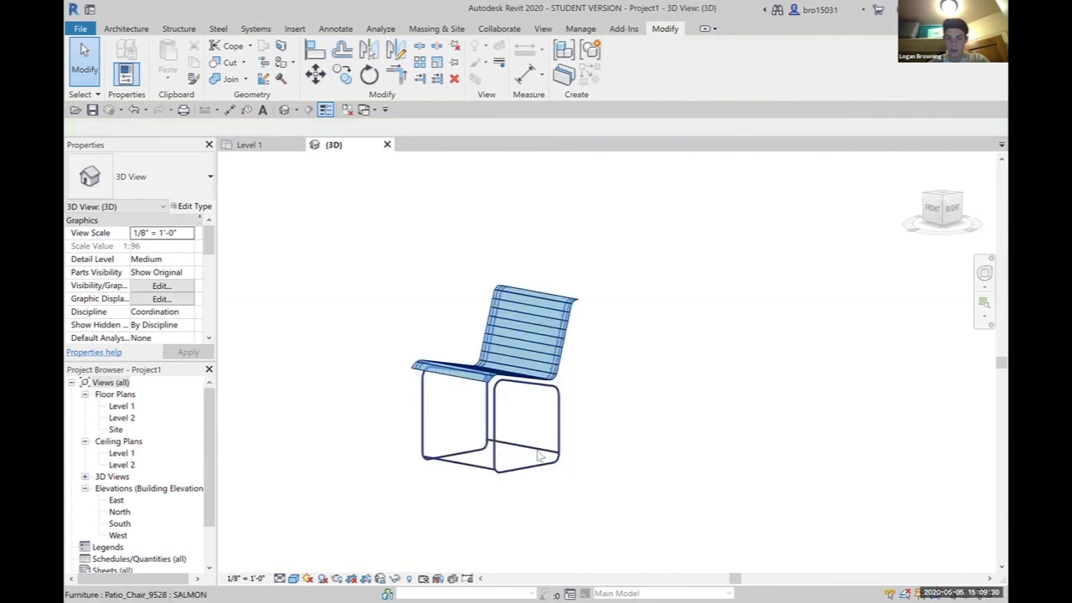
pyautogui.scroll(6, 524, 452)
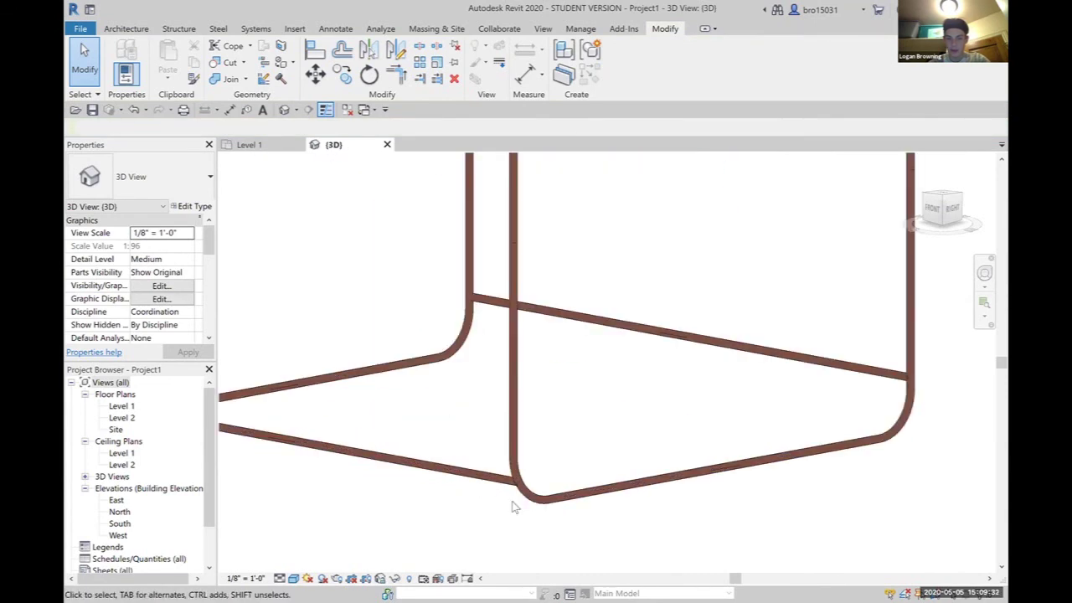
pyautogui.scroll(-8, 514, 506)
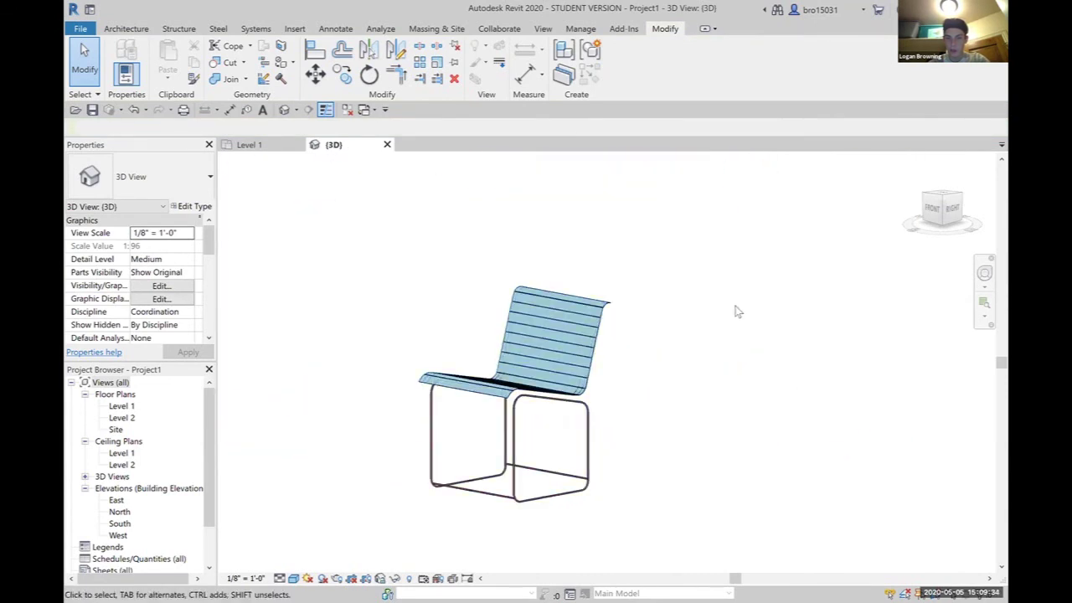